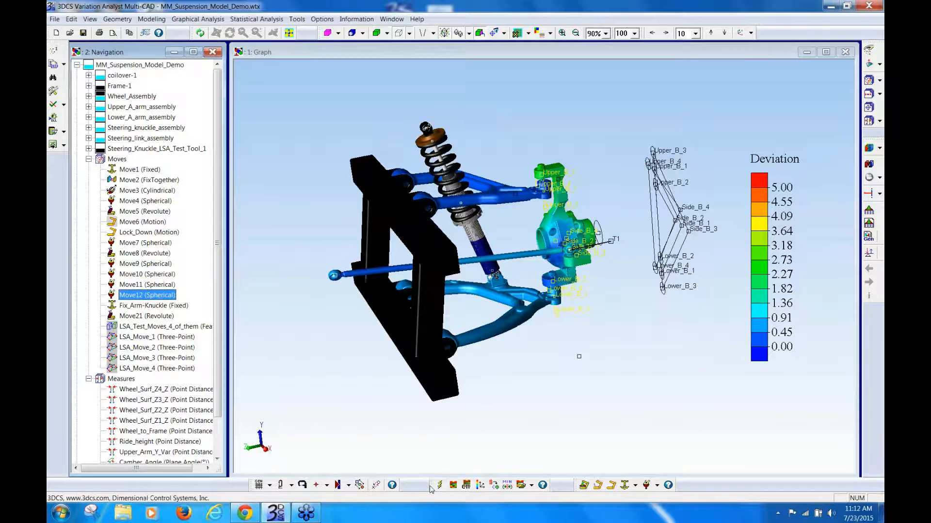
# Step: Float the Advanced Analyzer Optimizer toolbar, and toggle the on/off state of the whole Moves group and of Move6 (Motion)
pyautogui.moveTo(503, 426); pyautogui.dragTo(505, 423)
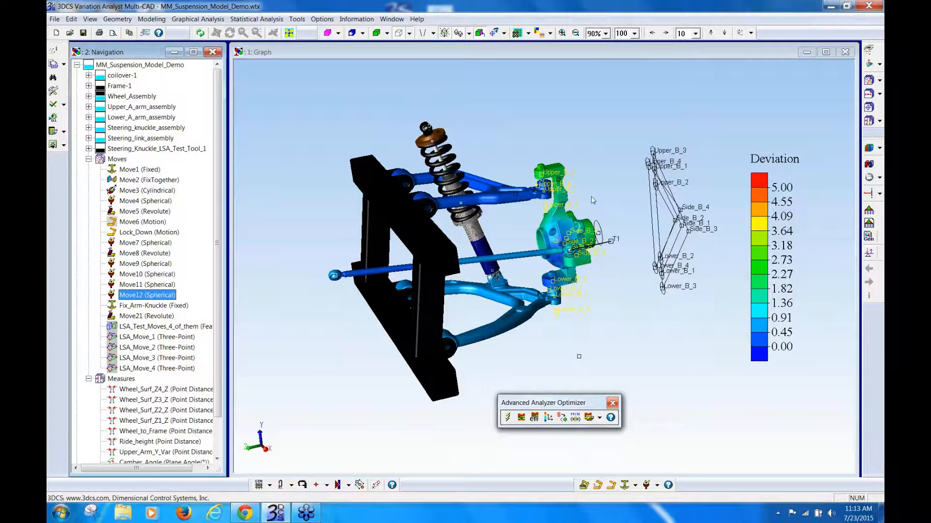
pyautogui.rightClick(120, 160)
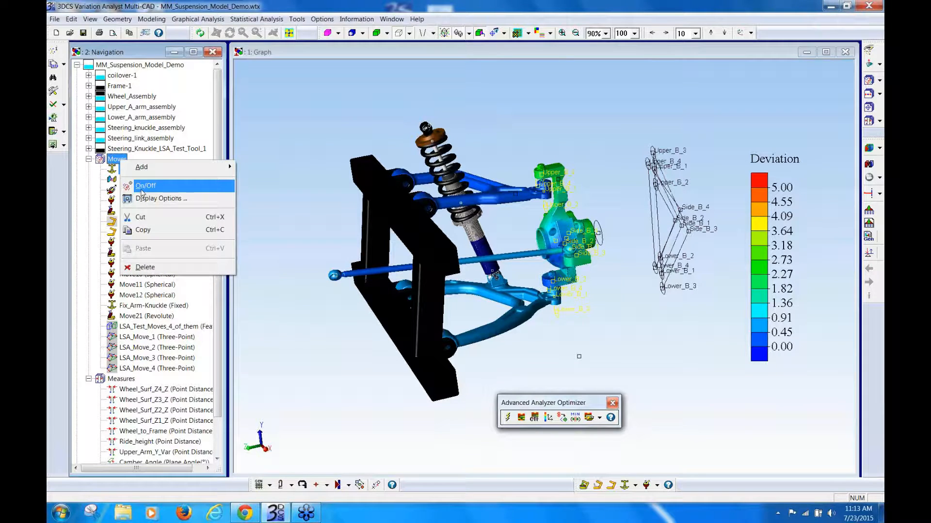
pyautogui.click(141, 186)
pyautogui.click(138, 232)
pyautogui.rightClick(140, 223)
pyautogui.click(168, 281)
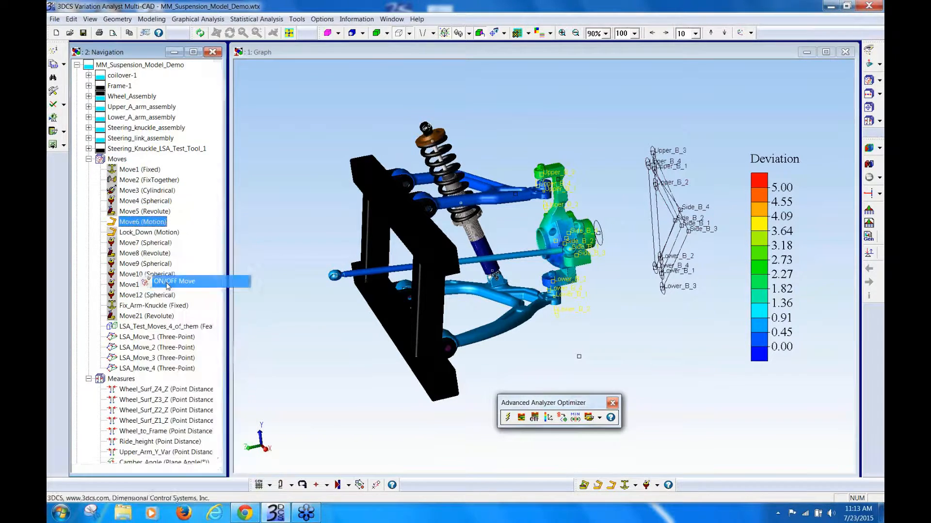
# Step: Toggle the on/off state of the LSA_Test_Moves_4_of_them move
pyautogui.click(155, 327)
pyautogui.rightClick(153, 329)
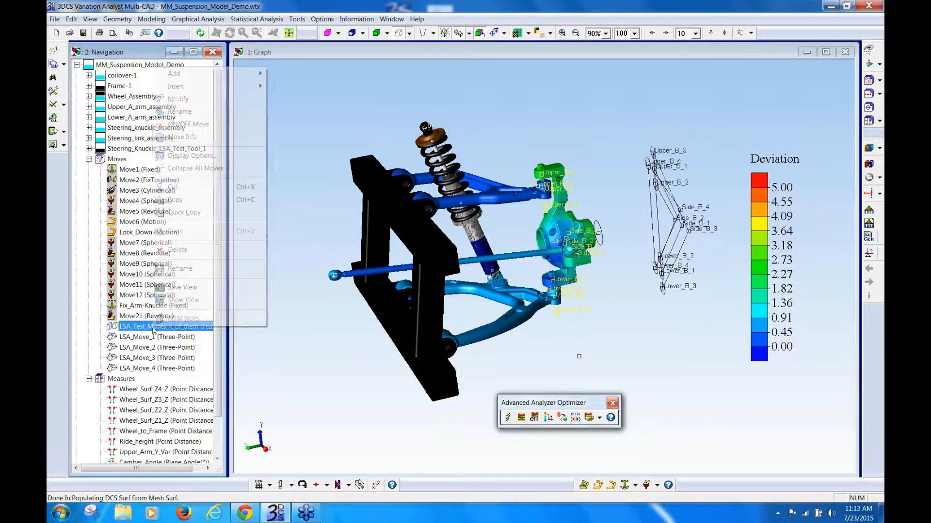
pyautogui.click(187, 124)
# Step: Examine the locator points used by LSA_Move_1, LSA_Move_2 and LSA_Move_3 on the steering knuckle
pyautogui.click(160, 357)
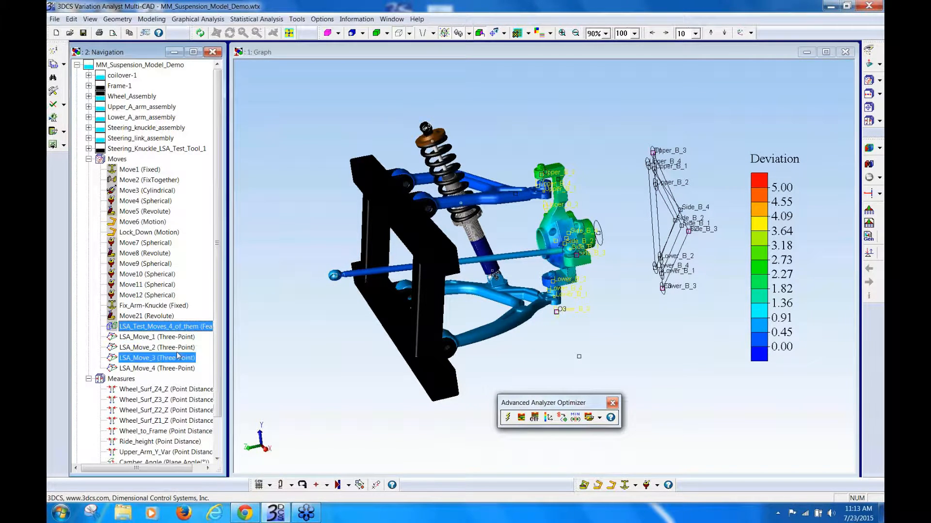
pyautogui.click(160, 336)
pyautogui.click(170, 348)
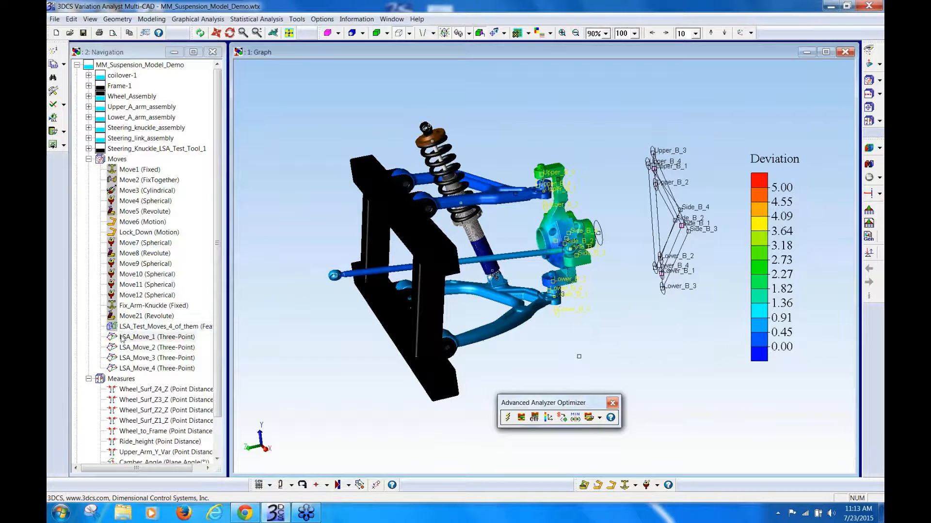
pyautogui.click(157, 357)
pyautogui.moveTo(348, 361); pyautogui.dragTo(385, 363, button='middle')
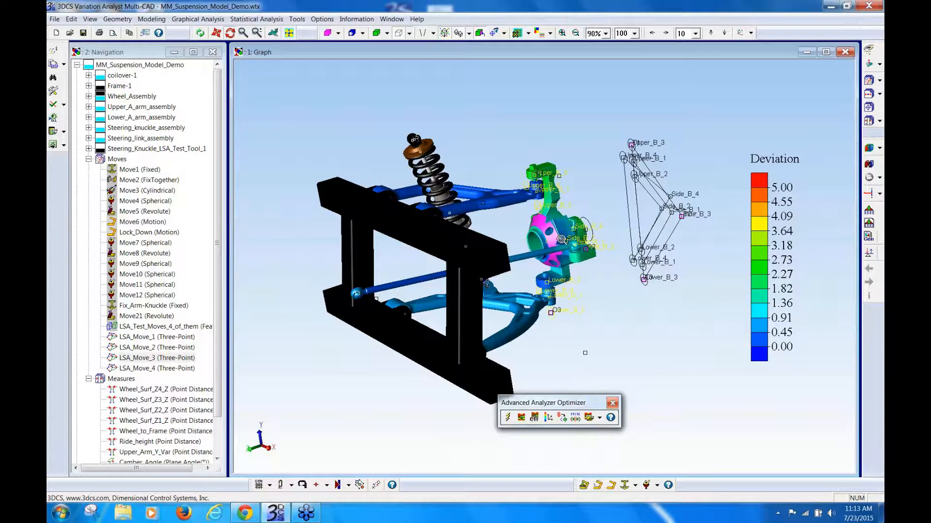
pyautogui.scroll(2, 565, 213)
pyautogui.scroll(1, 565, 213)
# Step: Separate the suspension parts so the steering knuckle and its LSA test tool stand apart
pyautogui.click(870, 164)
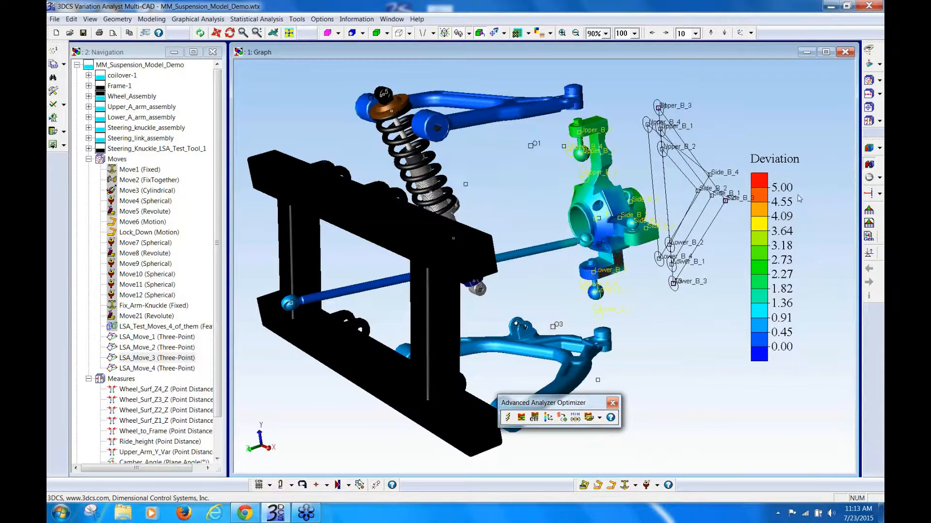
pyautogui.moveTo(665, 247); pyautogui.dragTo(567, 275, button='middle')
pyautogui.scroll(3, 568, 275)
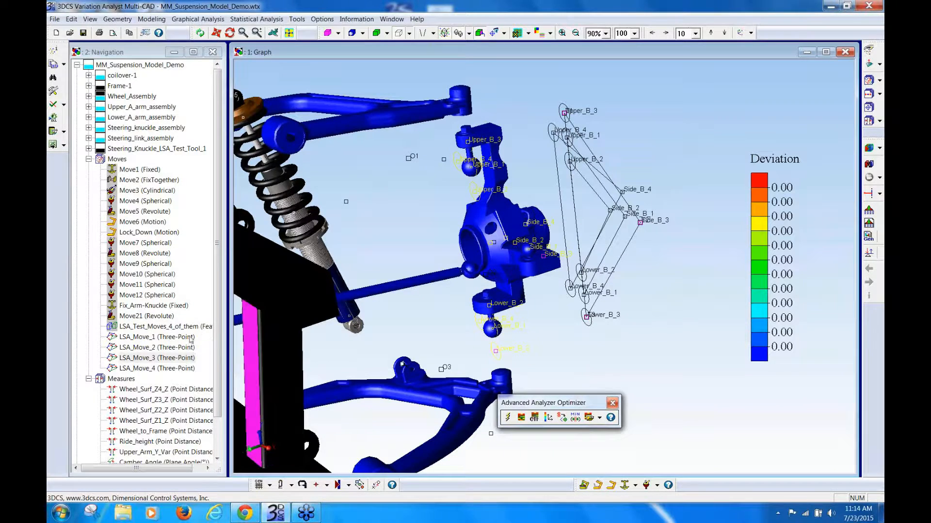
# Step: Compare the object and target points of the three-point moves LSA_Move_1 through LSA_Move_4 in the separated model
pyautogui.click(173, 348)
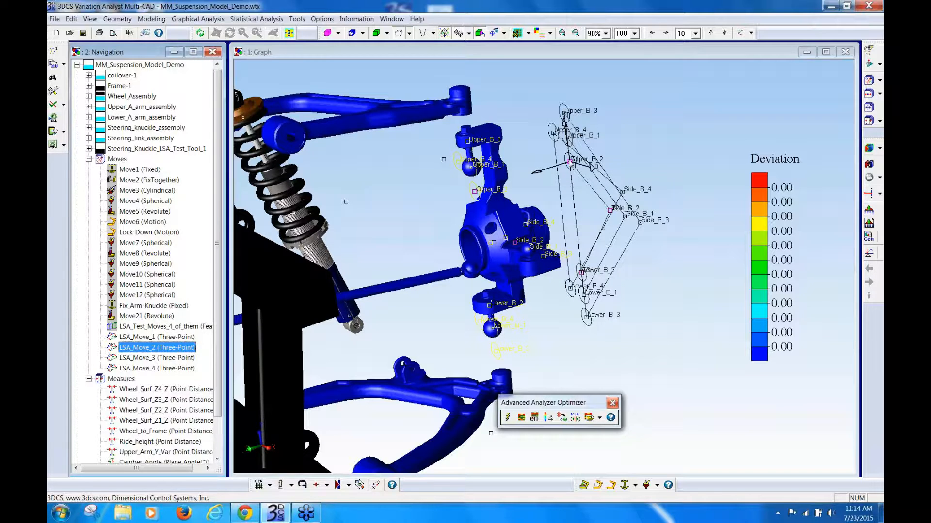
pyautogui.click(165, 337)
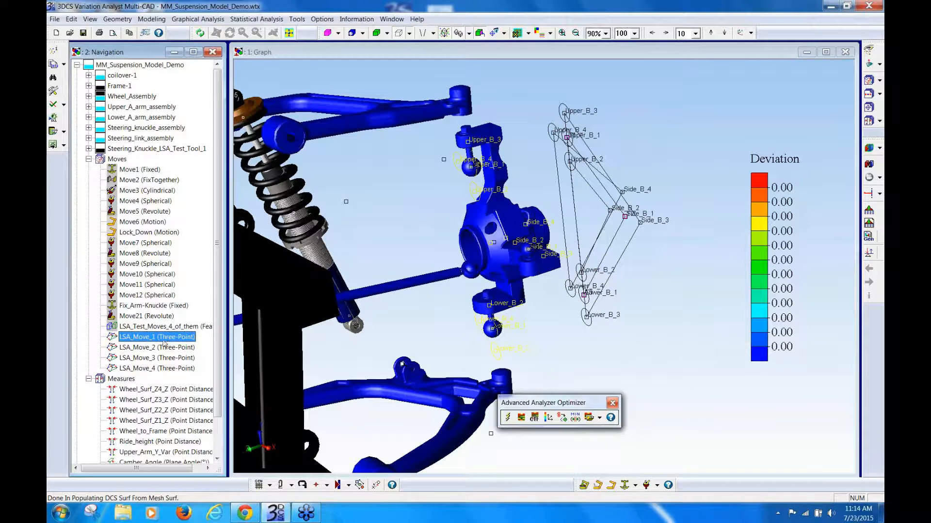
pyautogui.click(163, 349)
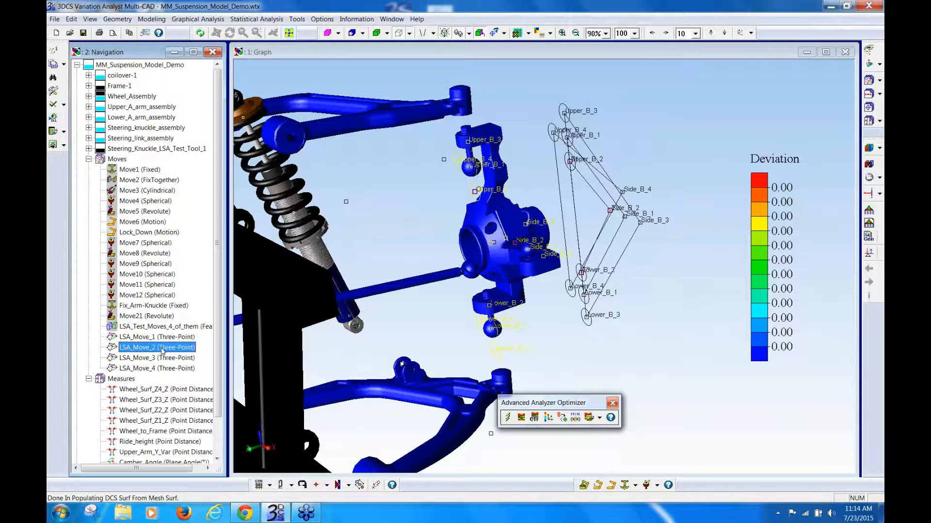
pyautogui.click(162, 359)
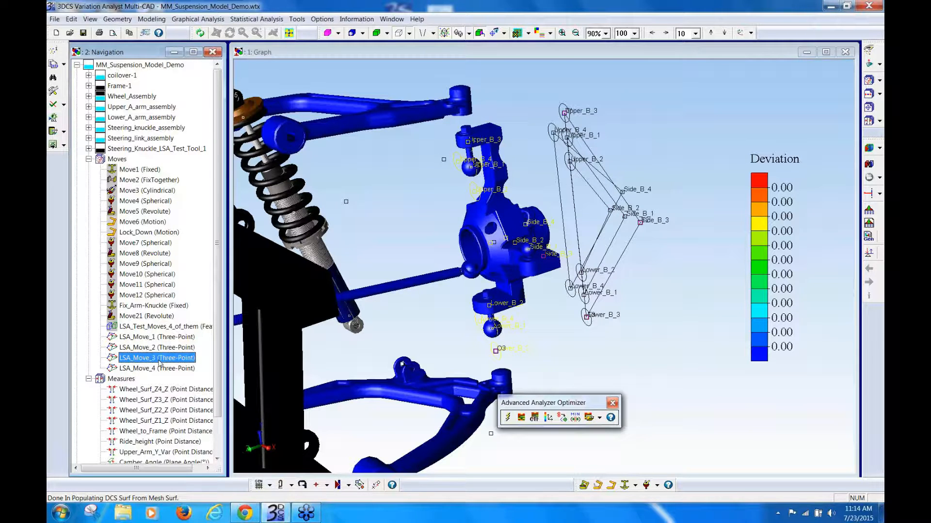
pyautogui.click(160, 370)
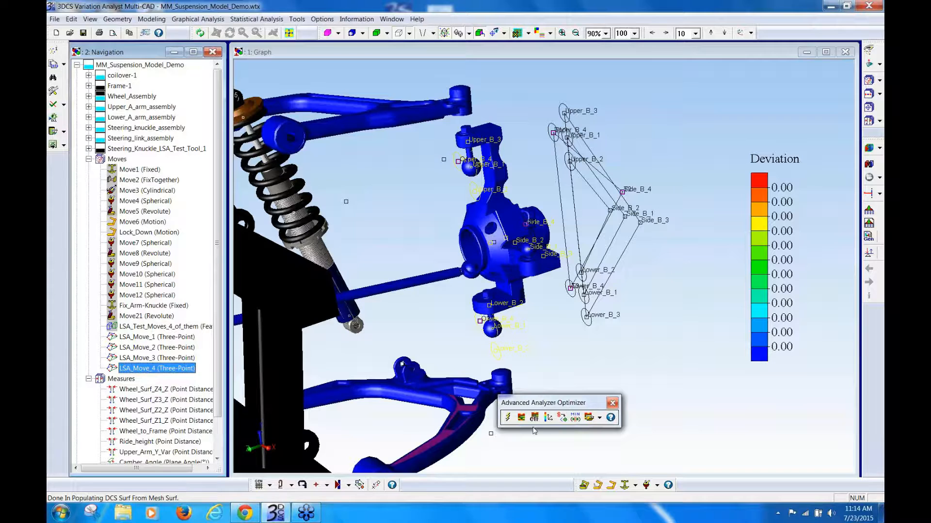
# Step: Run a nominal build to place the steering knuckle on the LSA test tool
pyautogui.moveTo(572, 415); pyautogui.dragTo(529, 453)
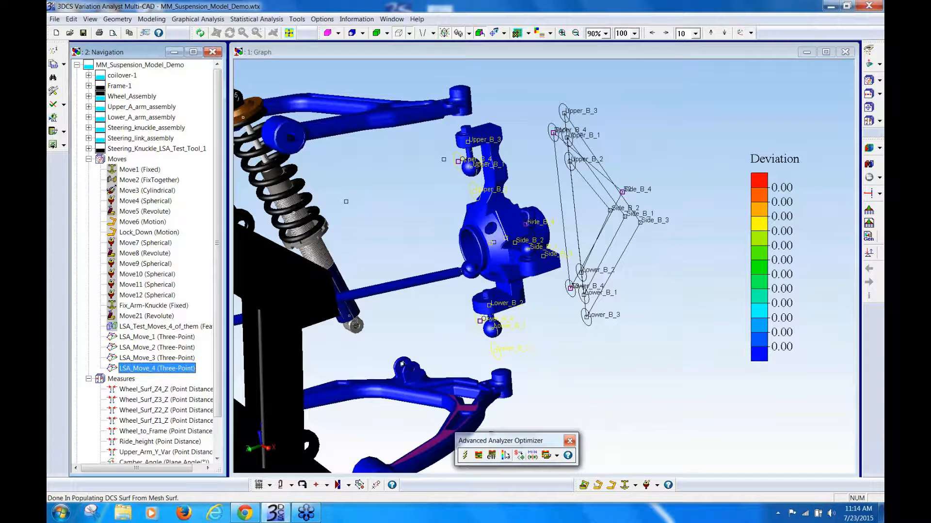
pyautogui.click(464, 456)
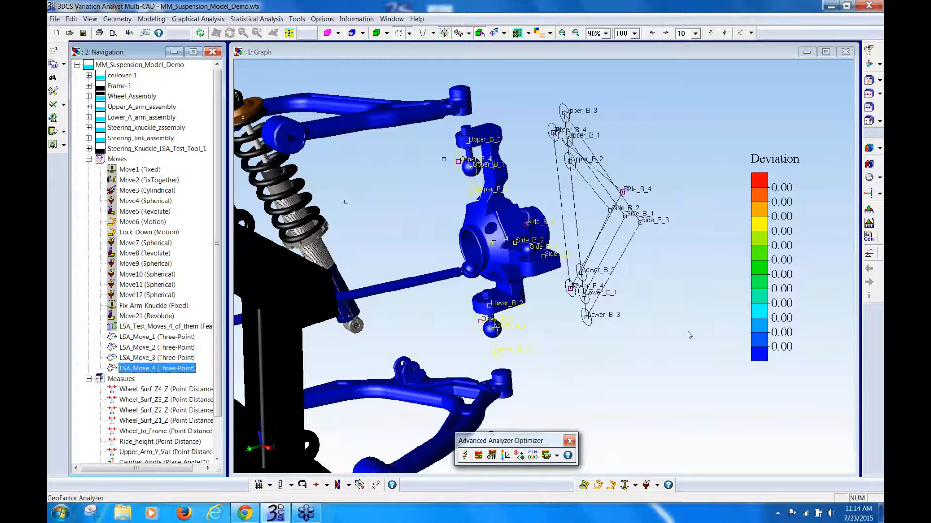
pyautogui.click(869, 149)
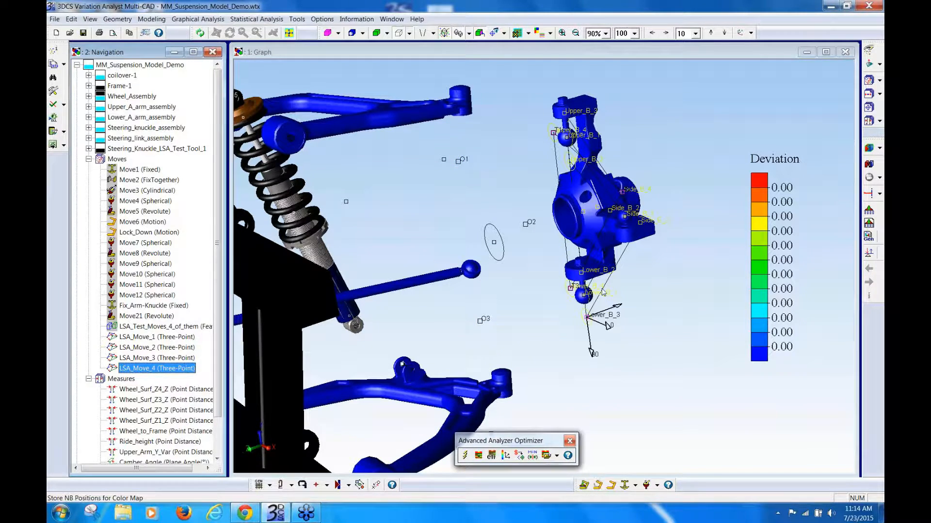
# Step: Add LSA_Move_2 to the selected LSA_Move_4 and open the Locator Sensitivity Analyzer, placing its window clear of the knuckle
pyautogui.keyDown('ctrl'); pyautogui.click(165, 389); pyautogui.keyUp('ctrl')
pyautogui.keyDown('ctrl'); pyautogui.click(170, 357); pyautogui.keyUp('ctrl')
pyautogui.keyDown('ctrl'); pyautogui.click(165, 347); pyautogui.keyUp('ctrl')
pyautogui.keyDown('ctrl'); pyautogui.click(167, 356); pyautogui.keyUp('ctrl')
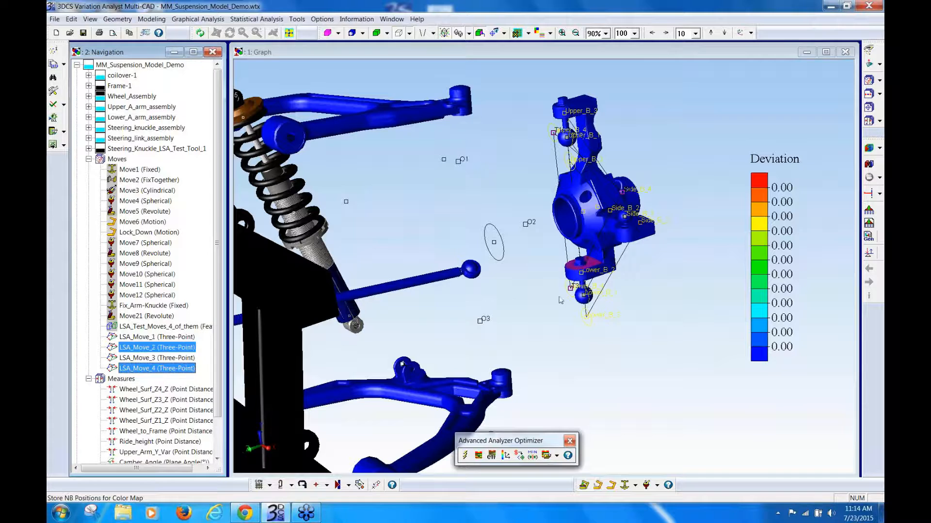
pyautogui.click(506, 456)
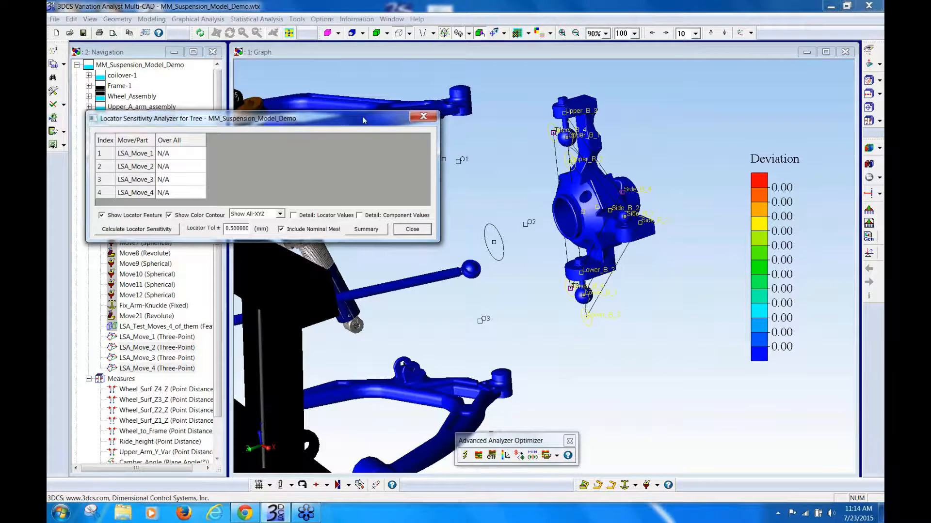
pyautogui.moveTo(364, 120); pyautogui.dragTo(447, 226)
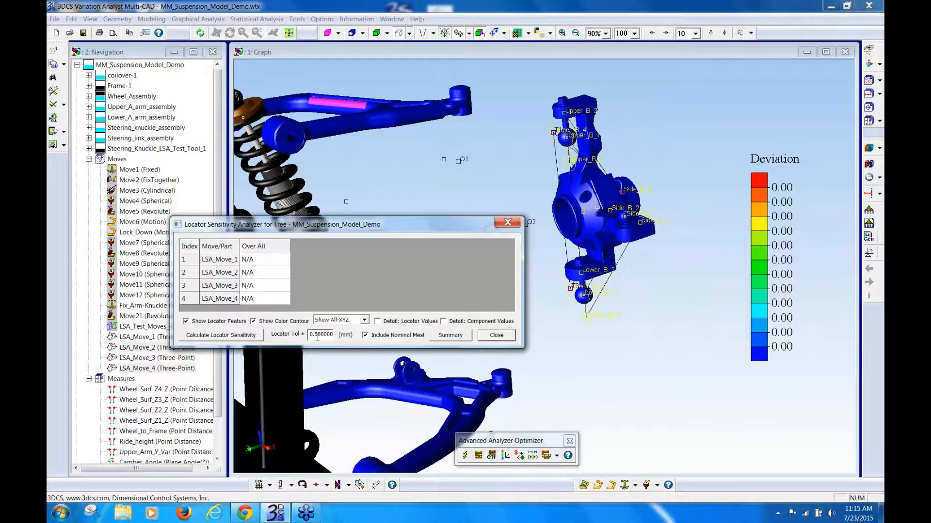
pyautogui.moveTo(332, 224); pyautogui.dragTo(328, 180)
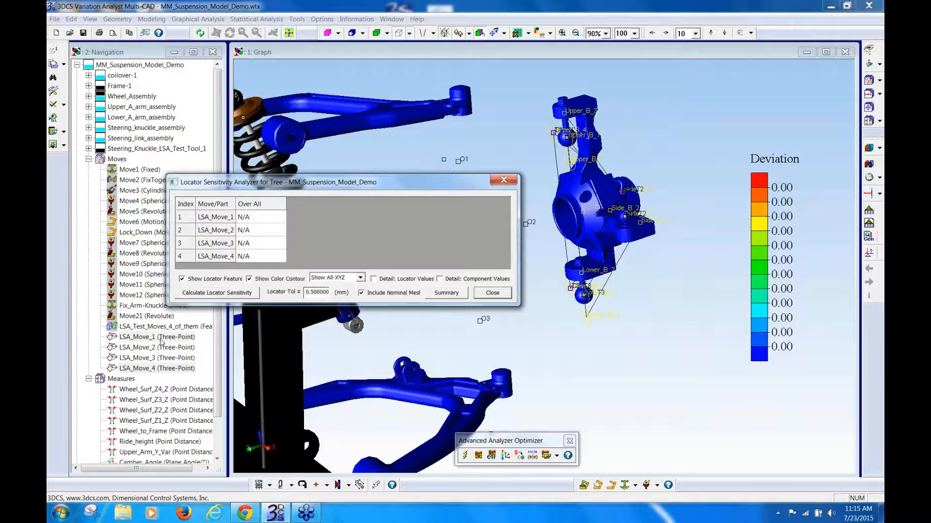
# Step: Calculate the locator sensitivity for LSA_Move_1 to LSA_Move_4, with the color contour set to Show All-XYZ
pyautogui.click(308, 296)
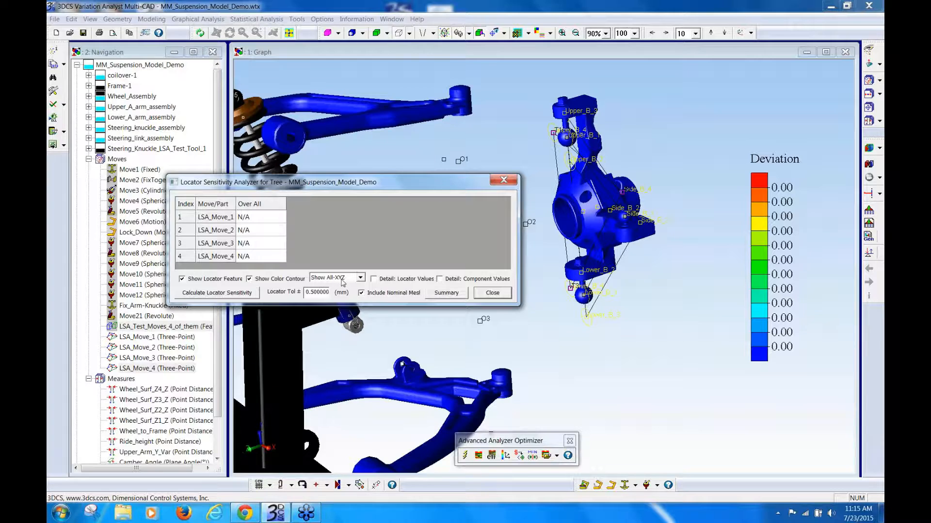
pyautogui.click(227, 295)
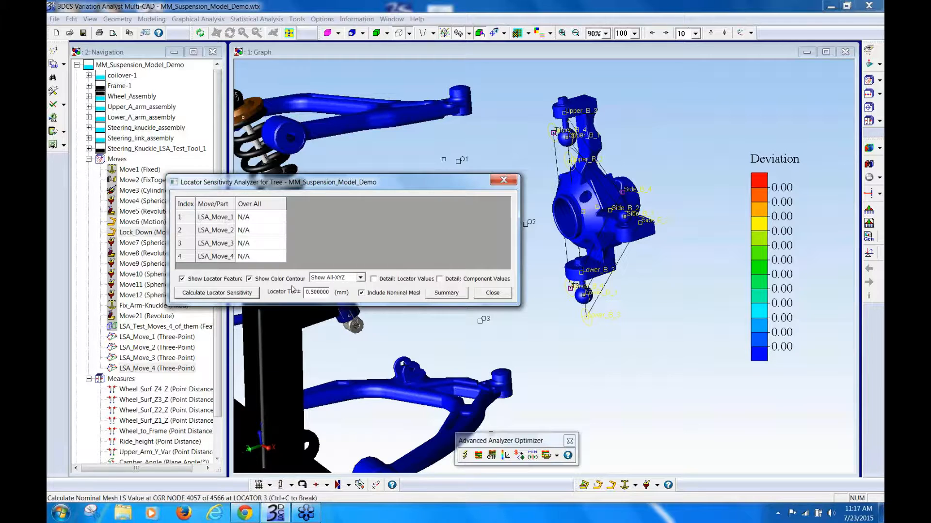
pyautogui.click(360, 278)
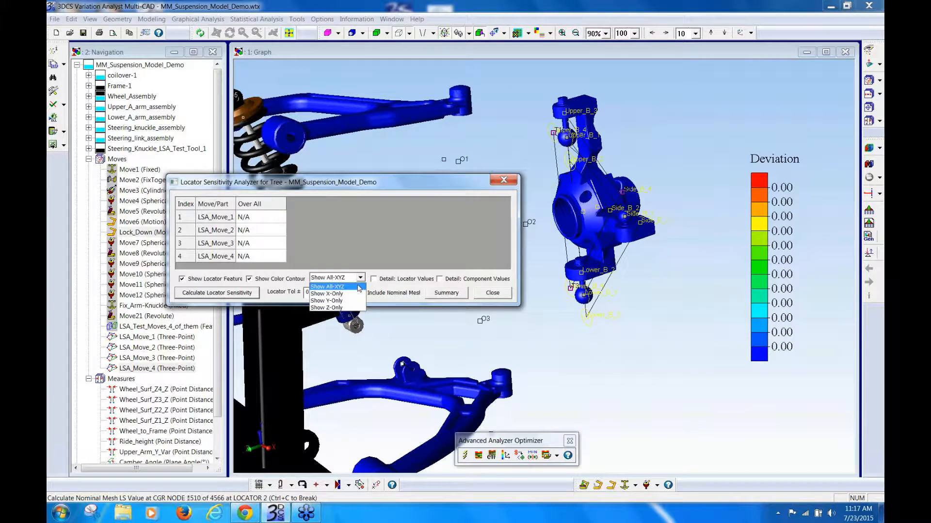
pyautogui.click(360, 288)
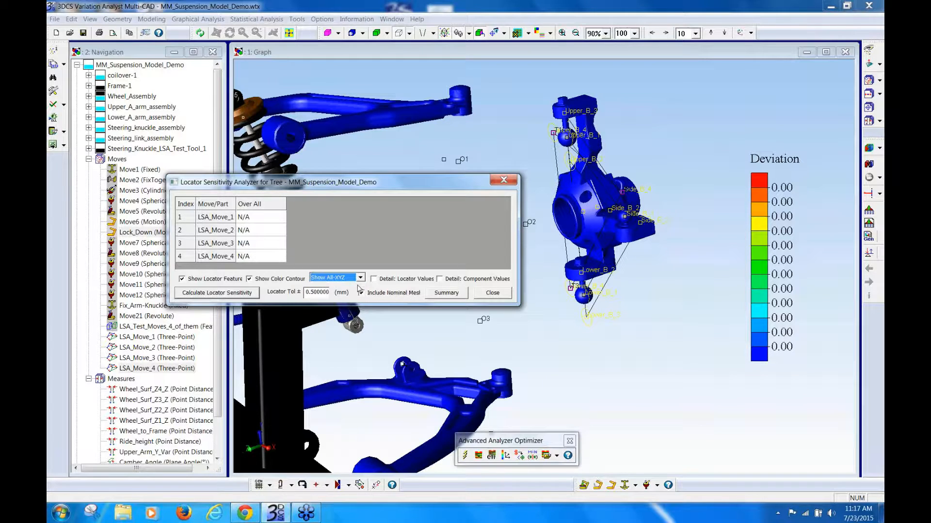